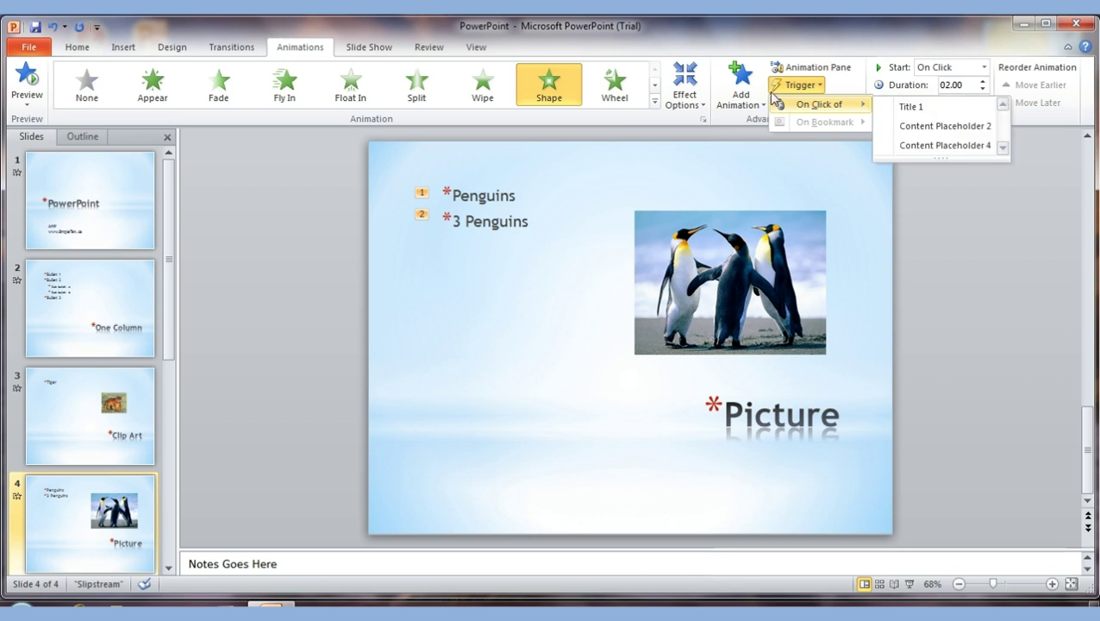
# Leave the trigger unchanged and return to title slide 1 with the slide show options showing.
pyautogui.click(508, 321)
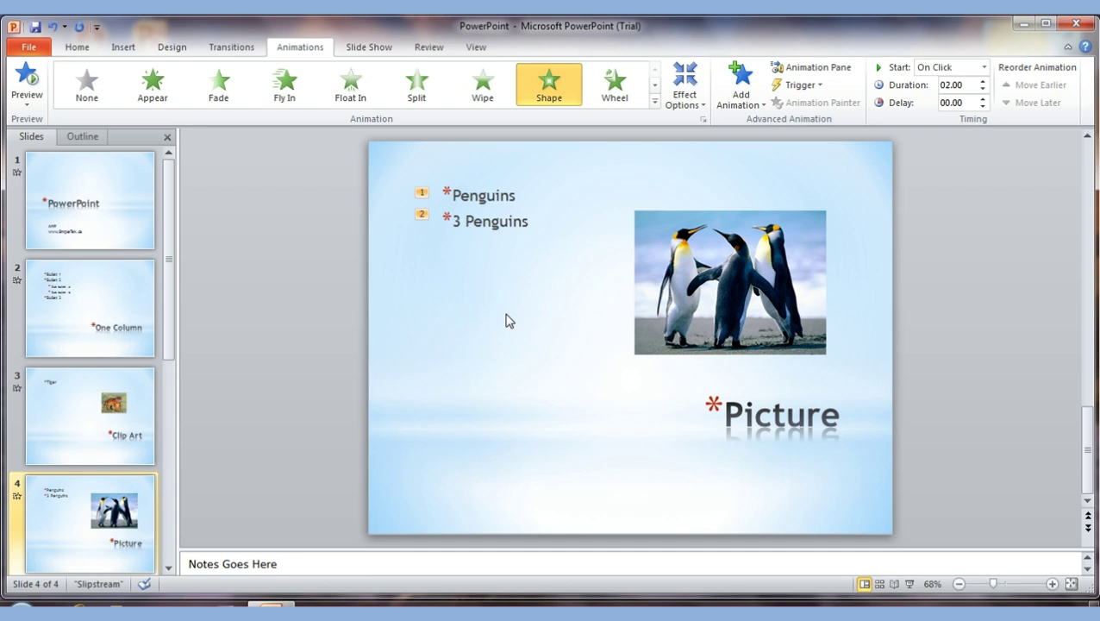
pyautogui.click(113, 217)
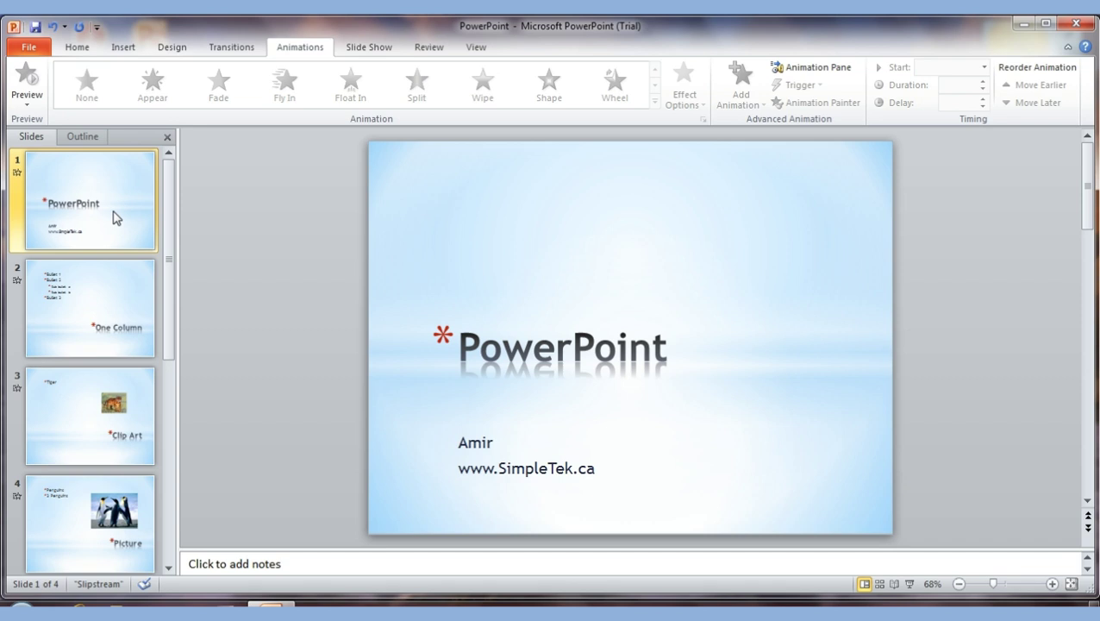
pyautogui.click(380, 55)
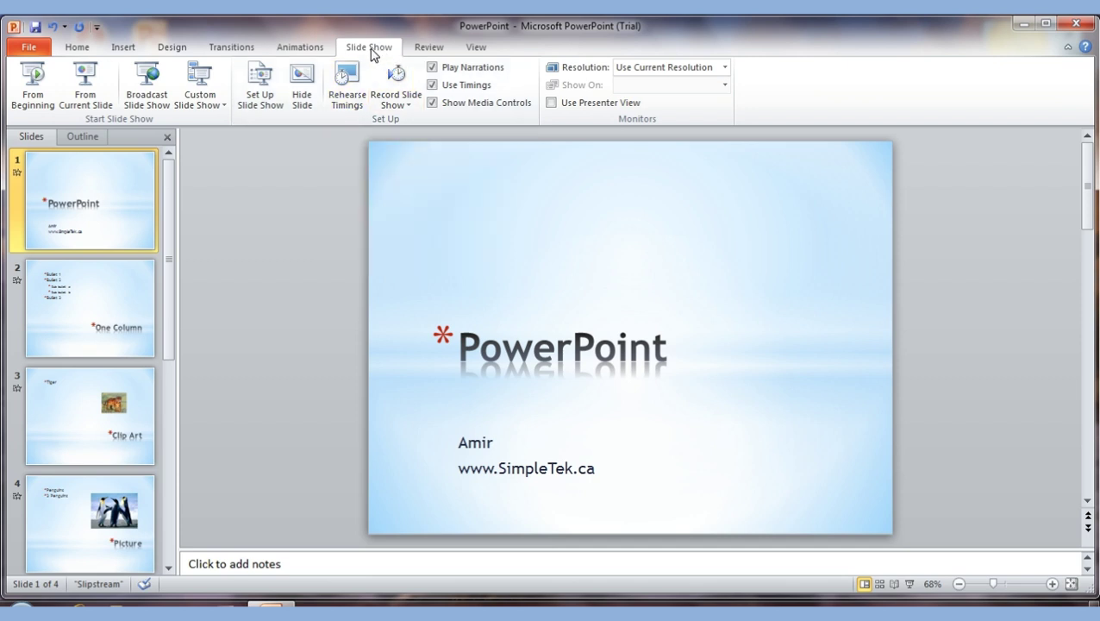
# Start a Rehearse Timings run beginning on the title slide.
pyautogui.click(340, 102)
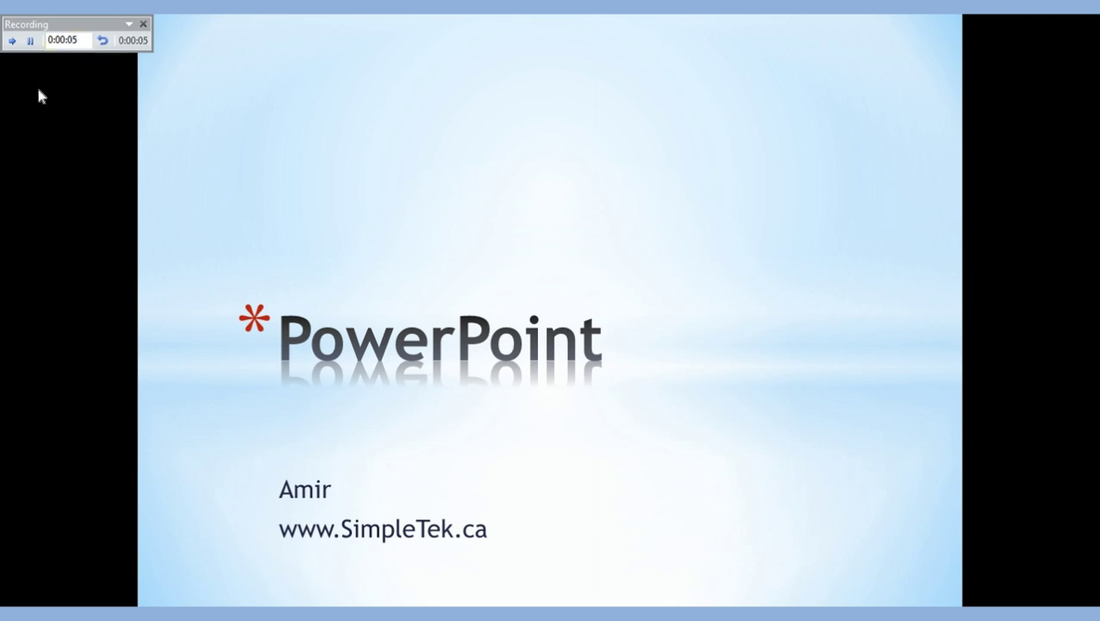
# Rehearse all four slides and their bullet animations, keeping the 0:00:21 timings.
pyautogui.click(13, 43)
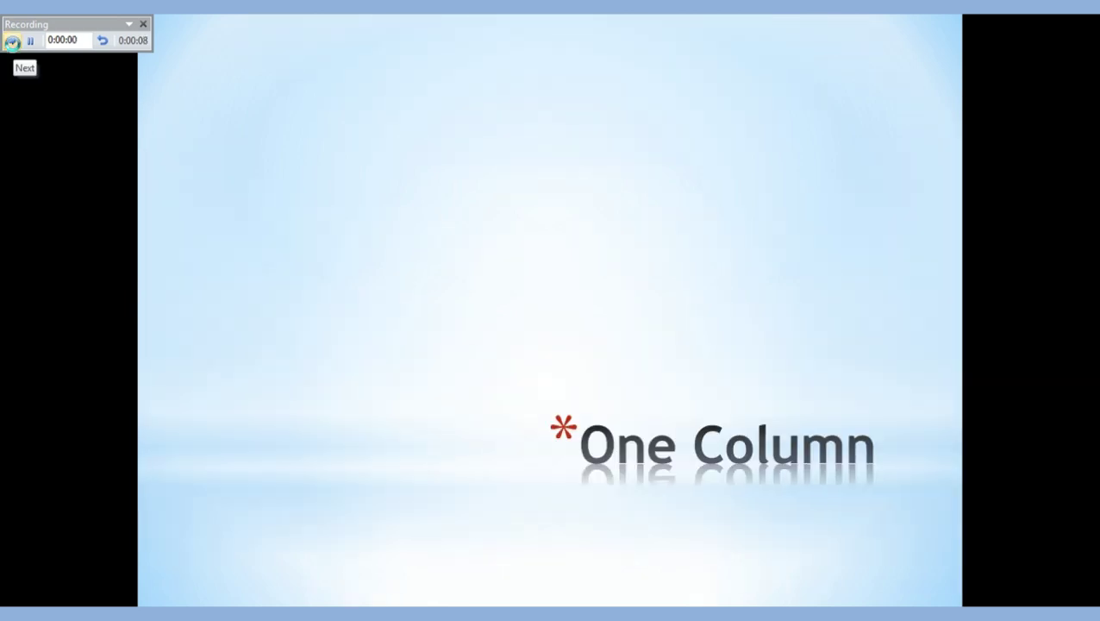
pyautogui.click(13, 42)
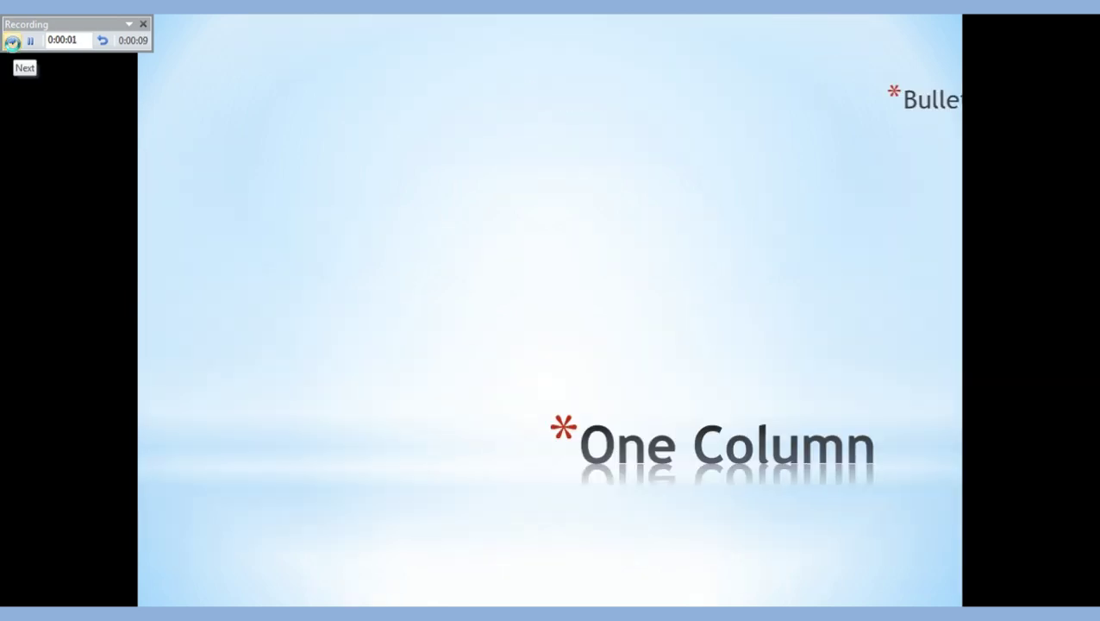
pyautogui.click(12, 42)
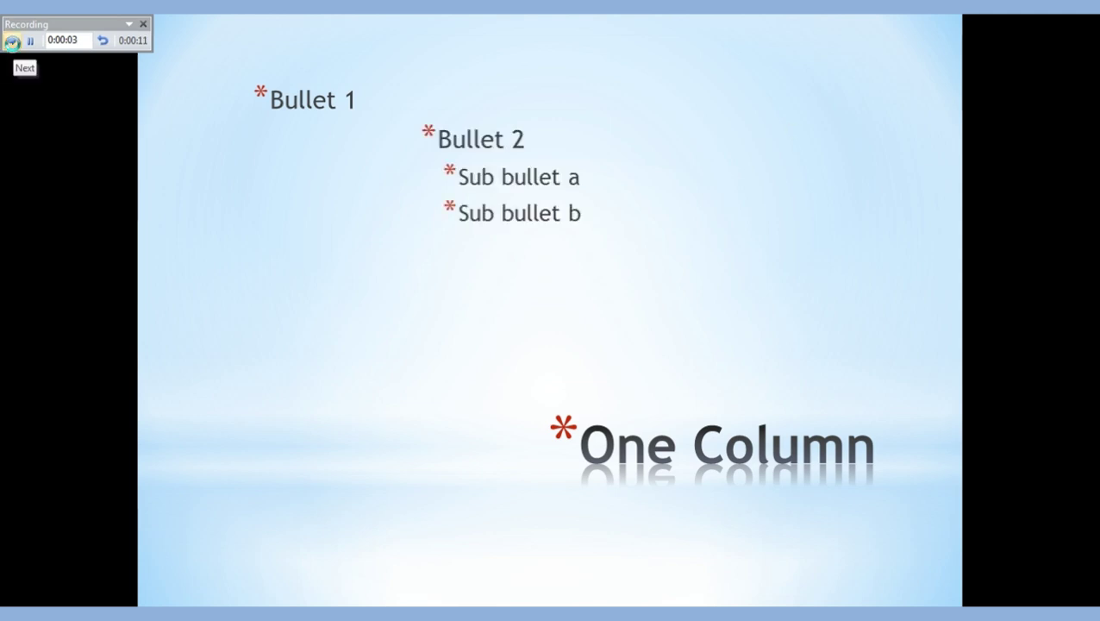
pyautogui.click(12, 43)
pyautogui.click(12, 42)
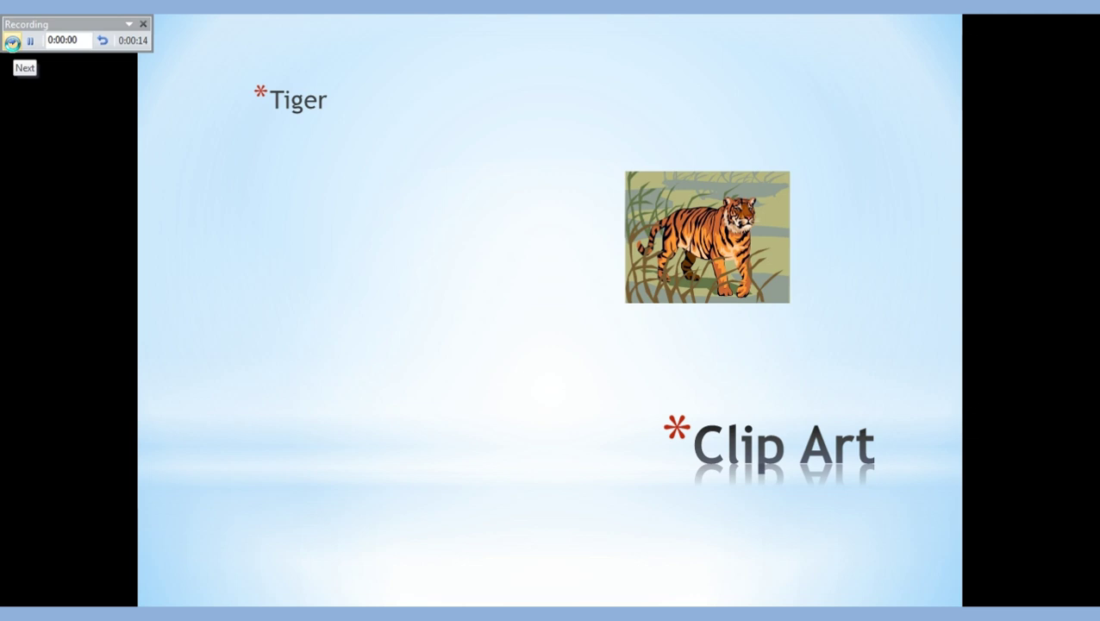
pyautogui.click(12, 42)
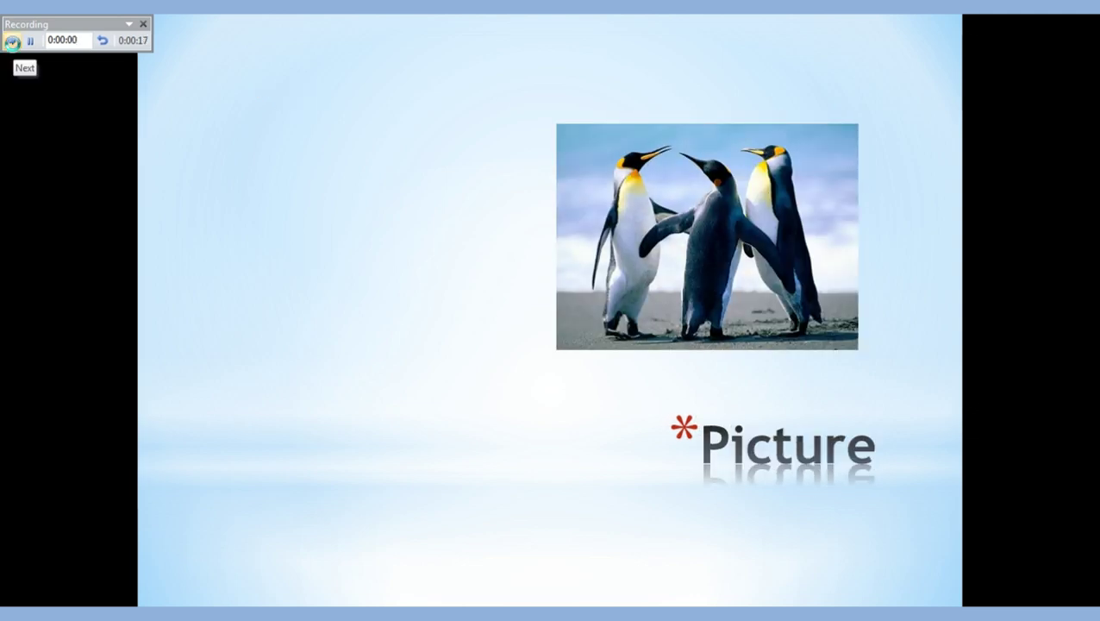
pyautogui.click(12, 43)
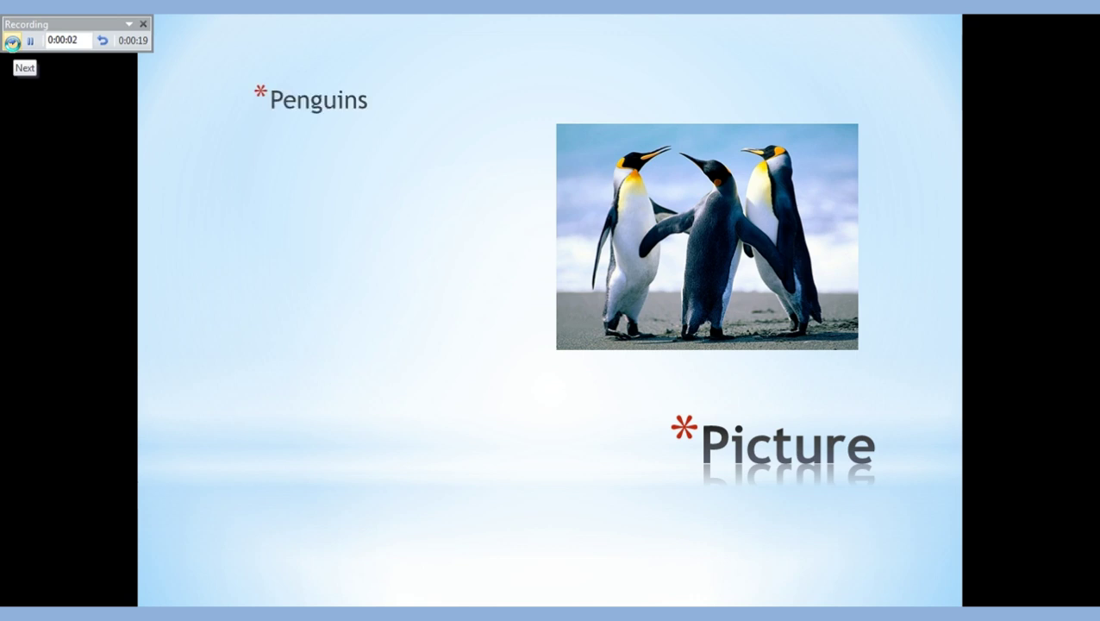
pyautogui.click(12, 43)
pyautogui.click(12, 42)
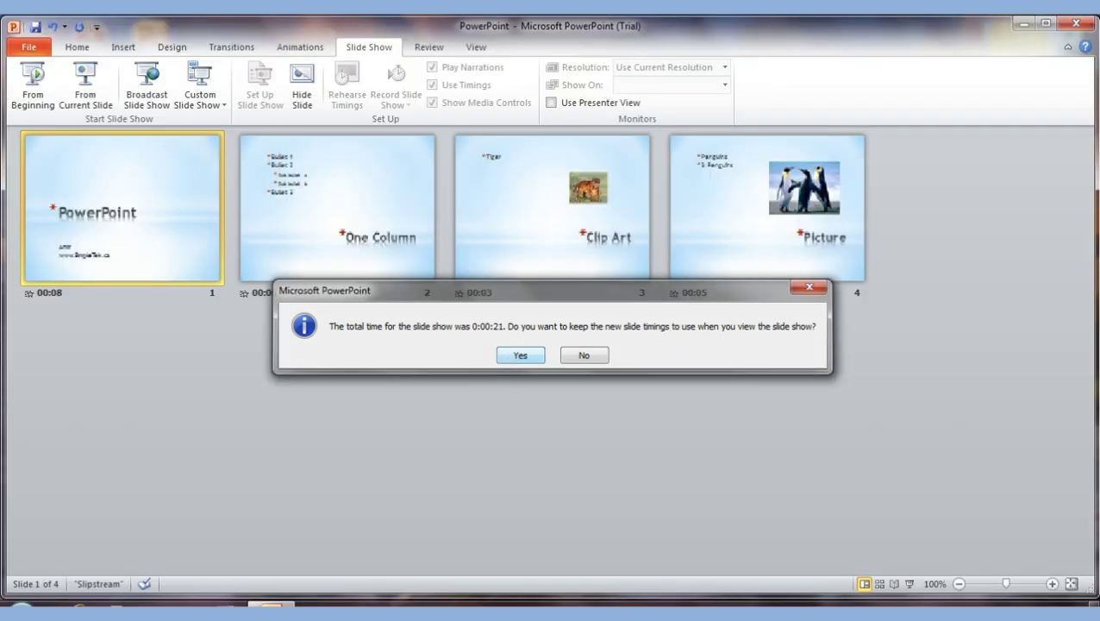
pyautogui.click(509, 361)
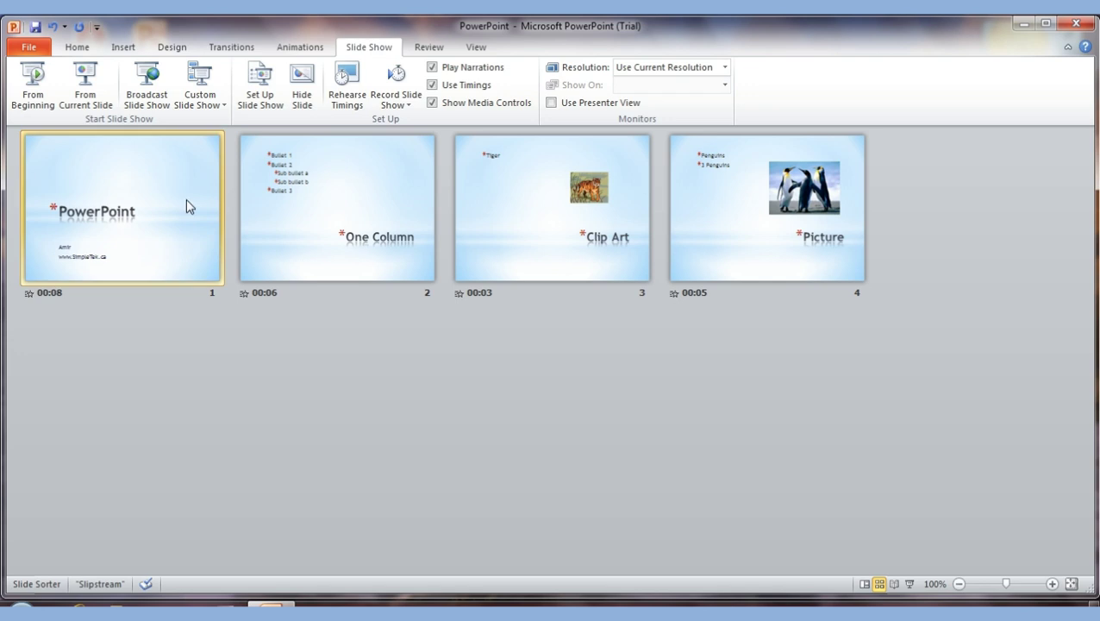
# Play the show from the beginning through the One Column bullets to Clip Art, then end it.
pyautogui.click(35, 82)
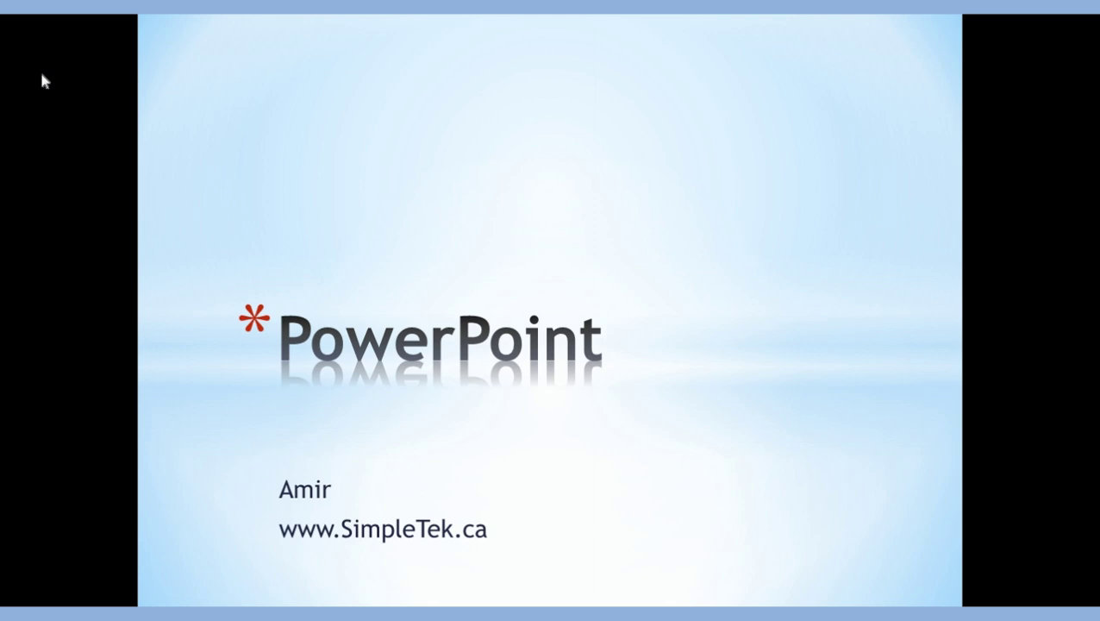
pyautogui.click(42, 76)
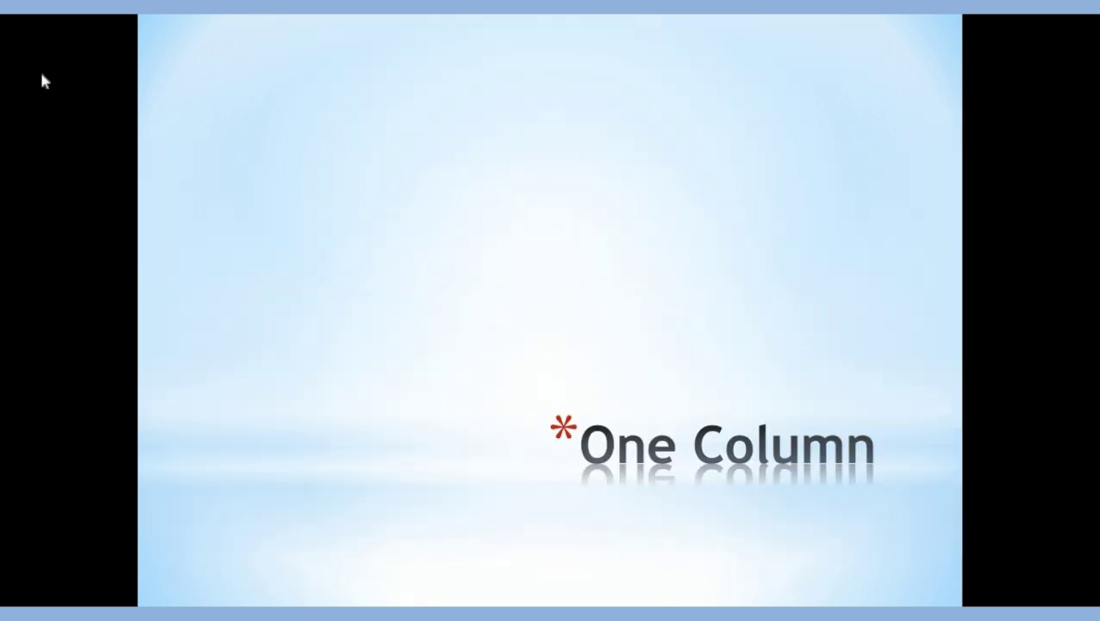
pyautogui.click(45, 81)
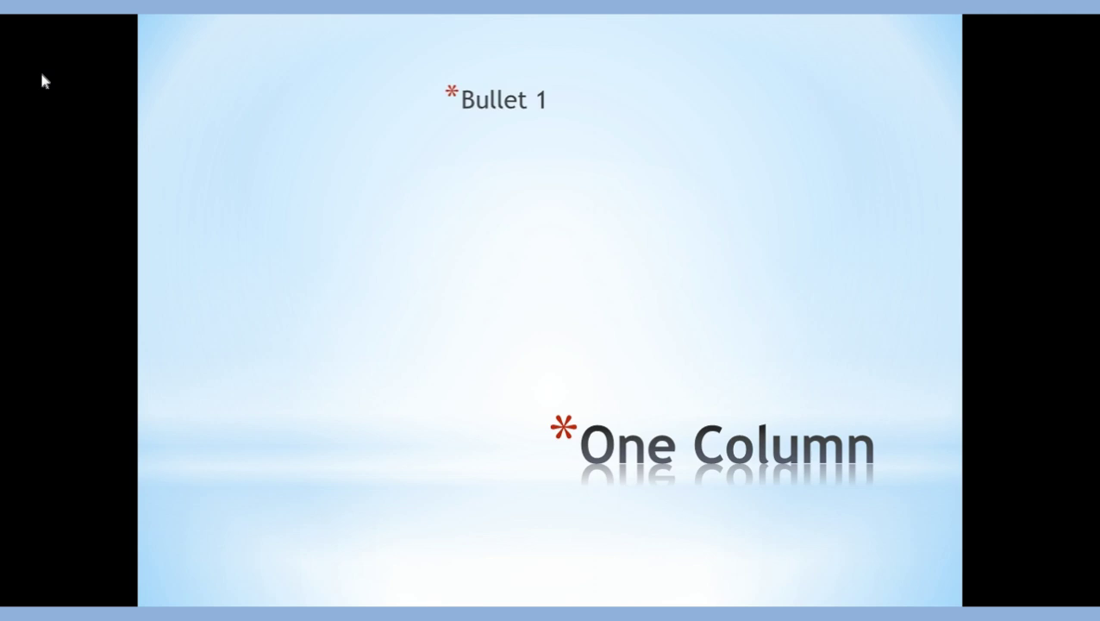
pyautogui.click(42, 76)
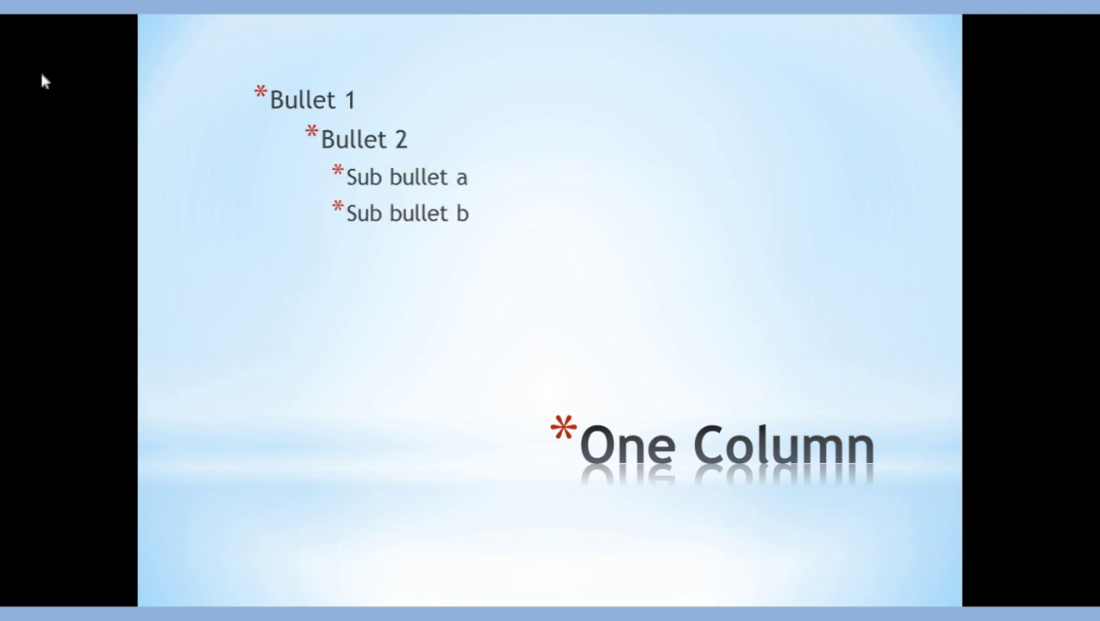
pyautogui.click(42, 75)
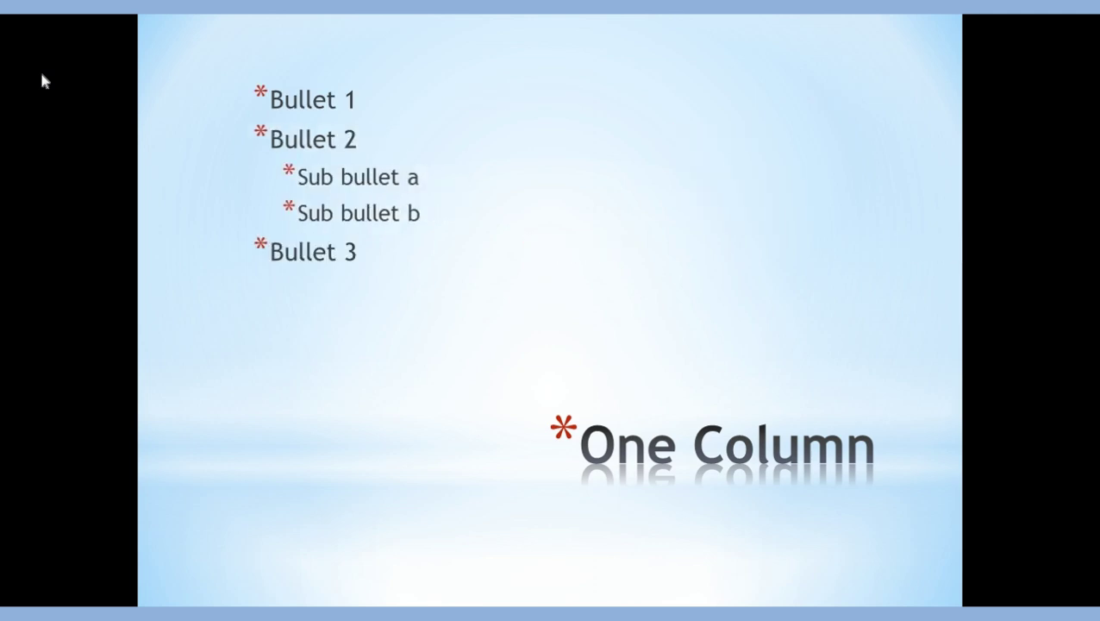
pyautogui.click(42, 76)
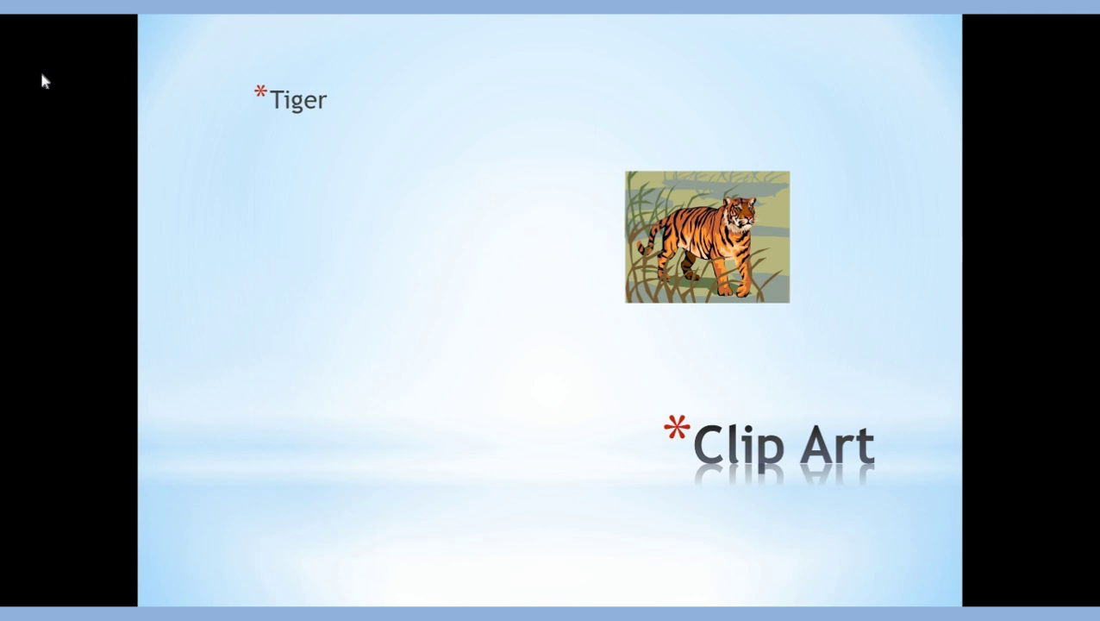
pyautogui.press('Escape')
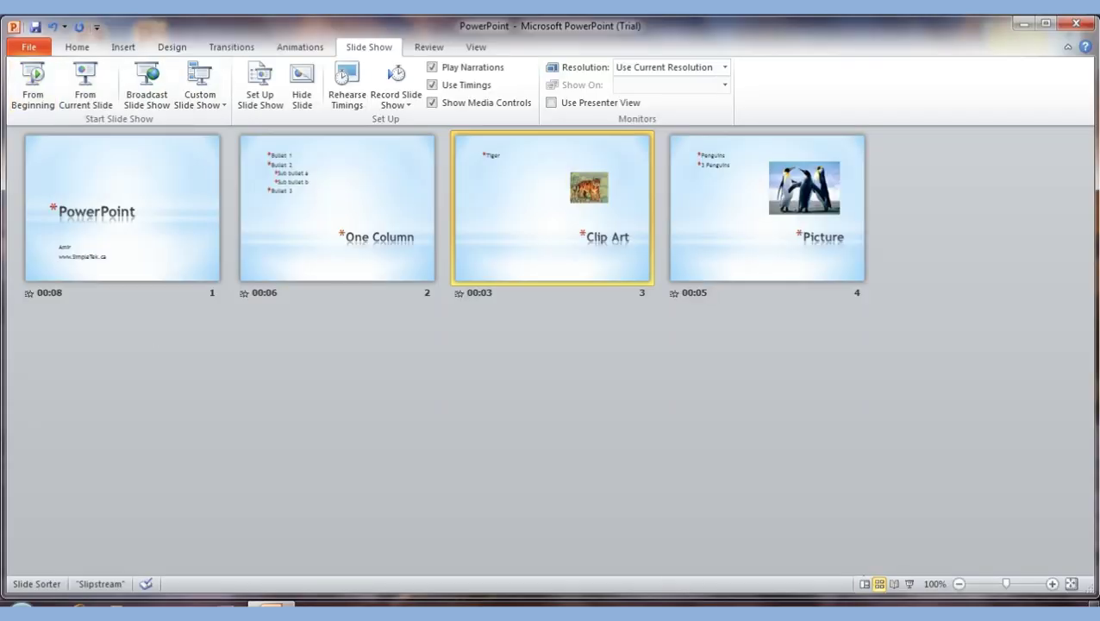
# Select the One Column slide and view its Wipe transition advancing after 00:06.42.
pyautogui.click(55, 295)
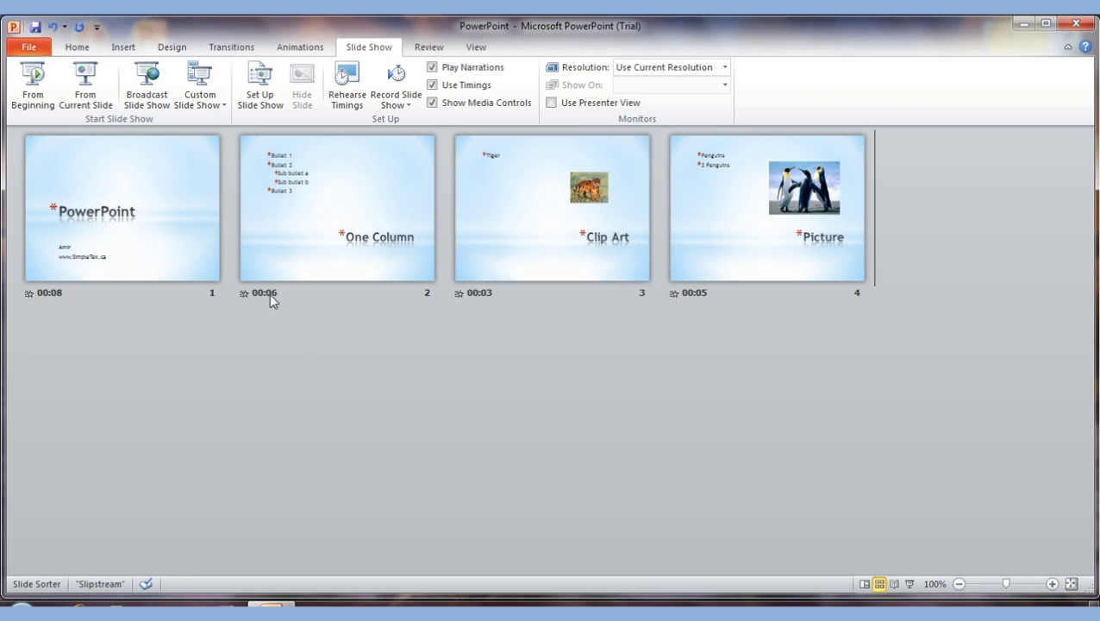
pyautogui.press('Left')
pyautogui.press('Left')
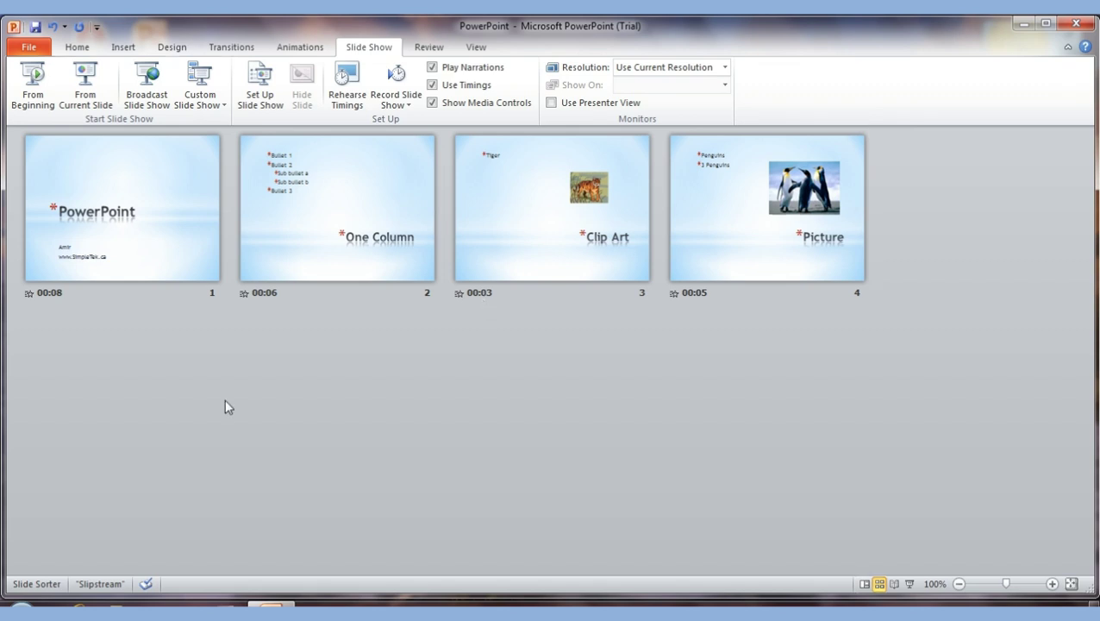
pyautogui.click(307, 237)
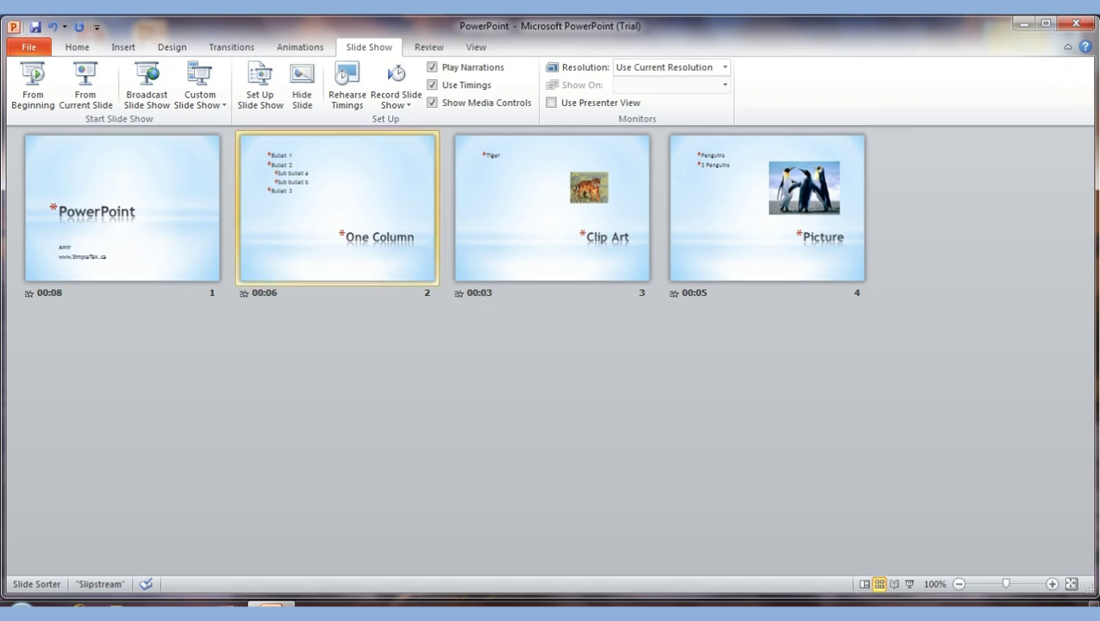
pyautogui.rightClick(292, 222)
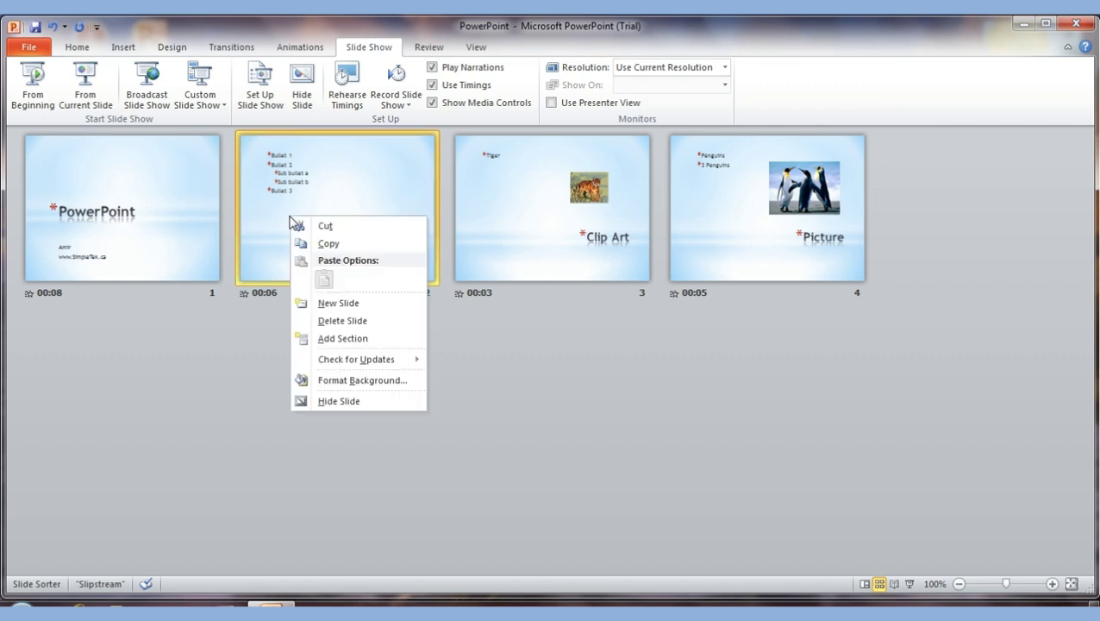
pyautogui.click(272, 248)
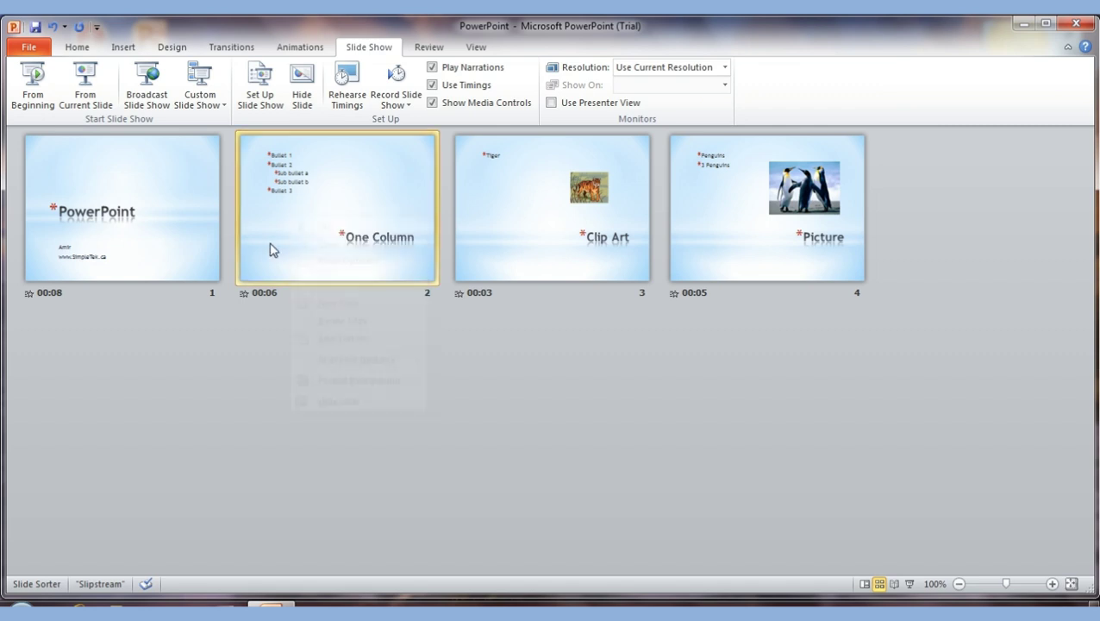
pyautogui.click(235, 47)
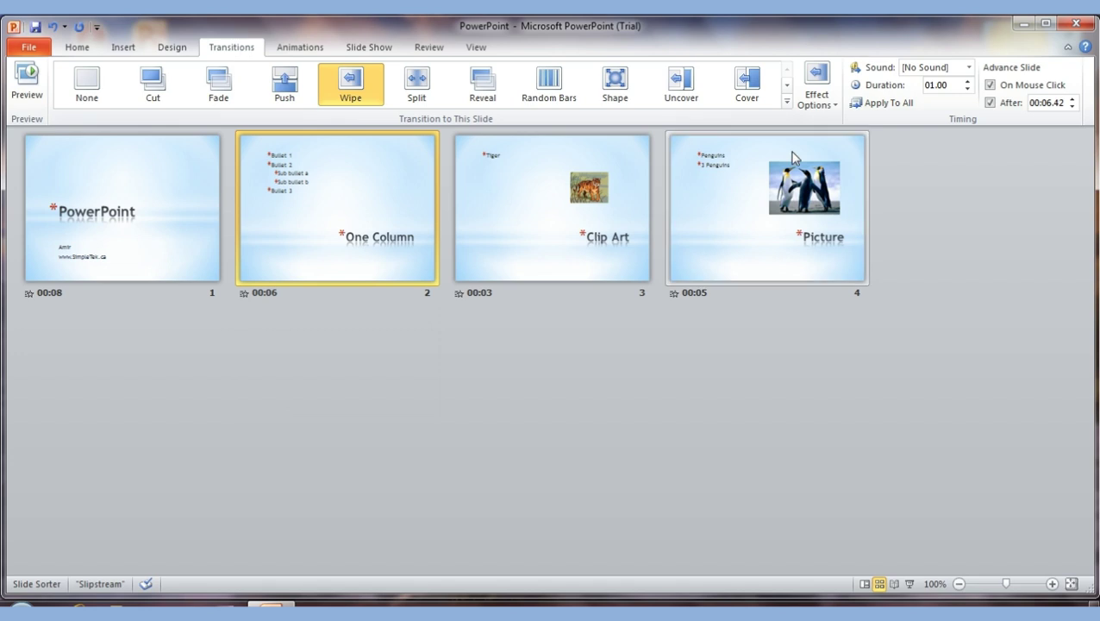
# Set slide 2 to auto-advance after 00:07.00.
pyautogui.click(1072, 107)
pyautogui.click(1071, 106)
pyautogui.click(1072, 106)
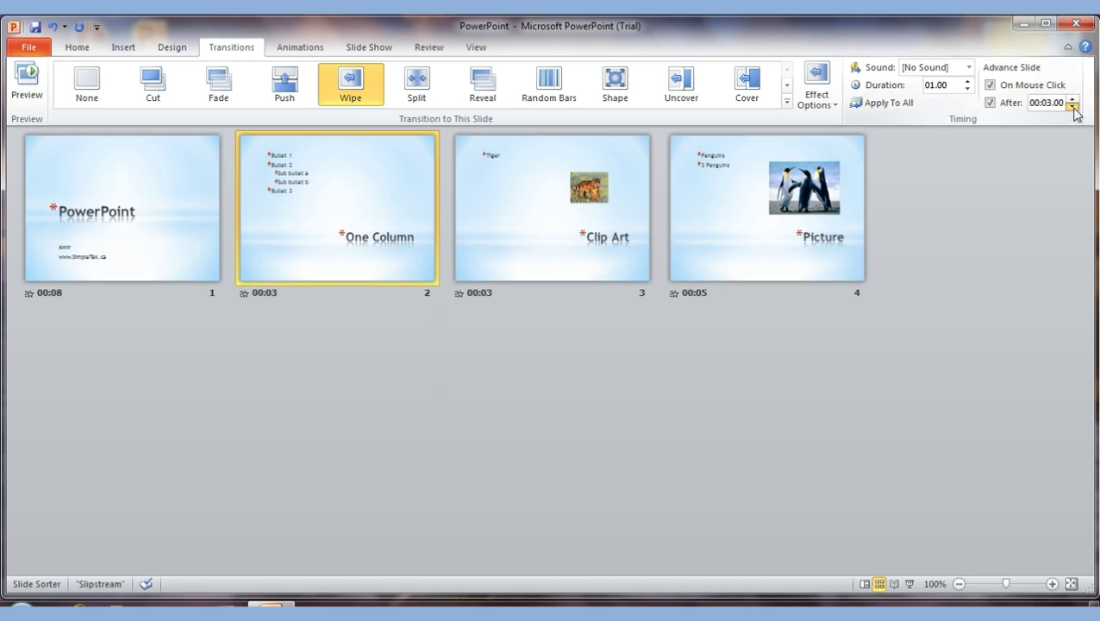
pyautogui.click(1072, 98)
pyautogui.click(1072, 99)
pyautogui.click(1072, 98)
pyautogui.click(1071, 98)
# Keep slide 2's transition sound at [No Sound].
pyautogui.click(969, 67)
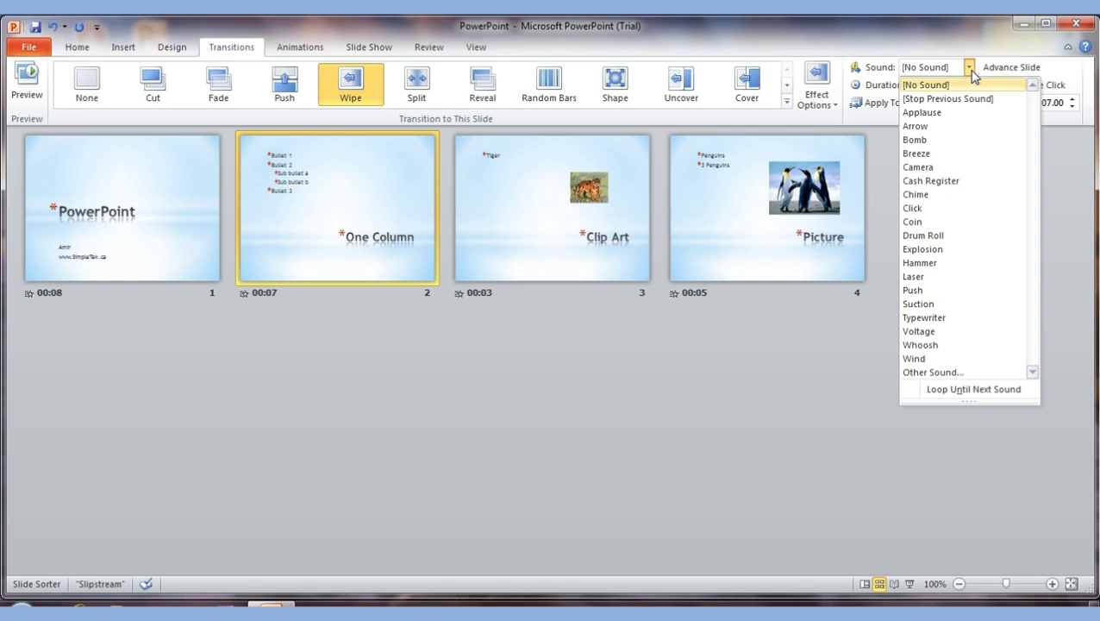
pyautogui.click(969, 71)
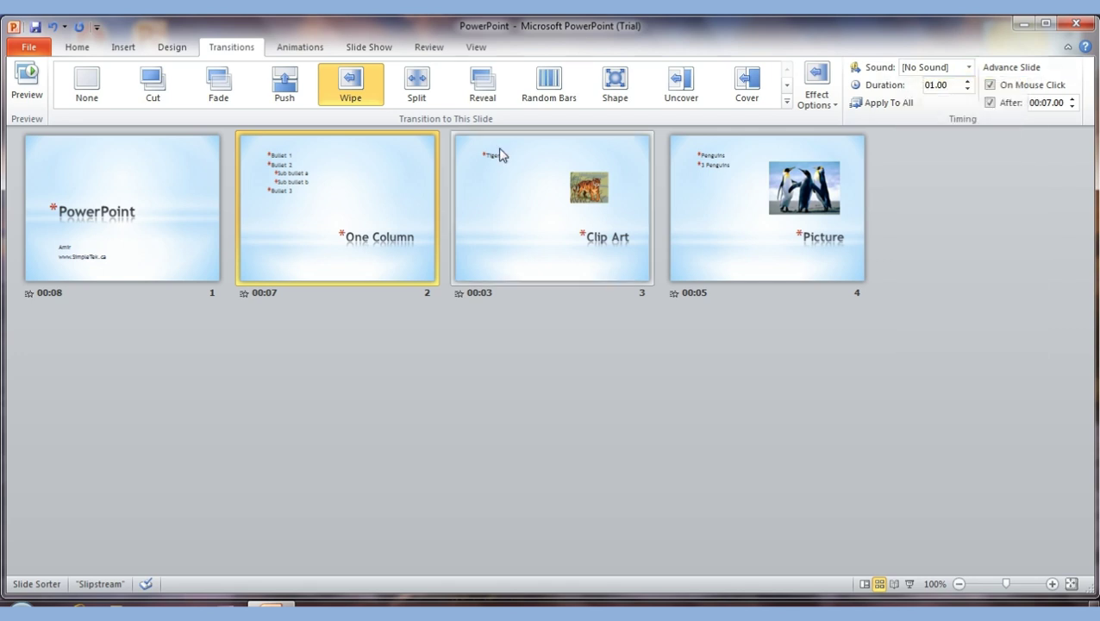
pyautogui.click(306, 51)
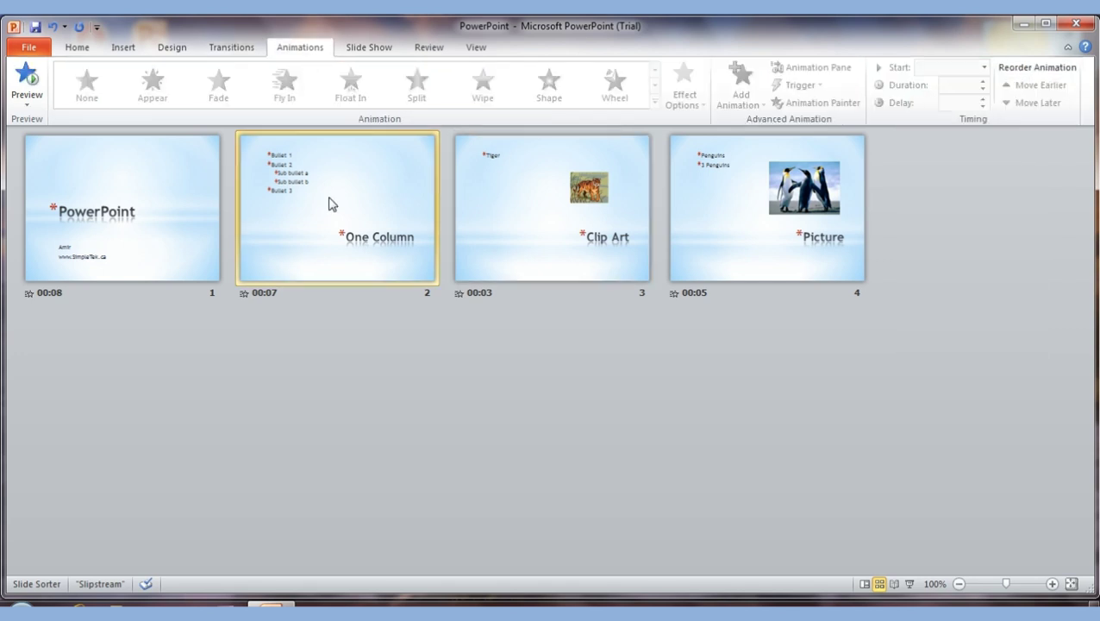
# Open the One Column slide in the editor and confirm its bullet list uses Fly In.
pyautogui.doubleClick(295, 169)
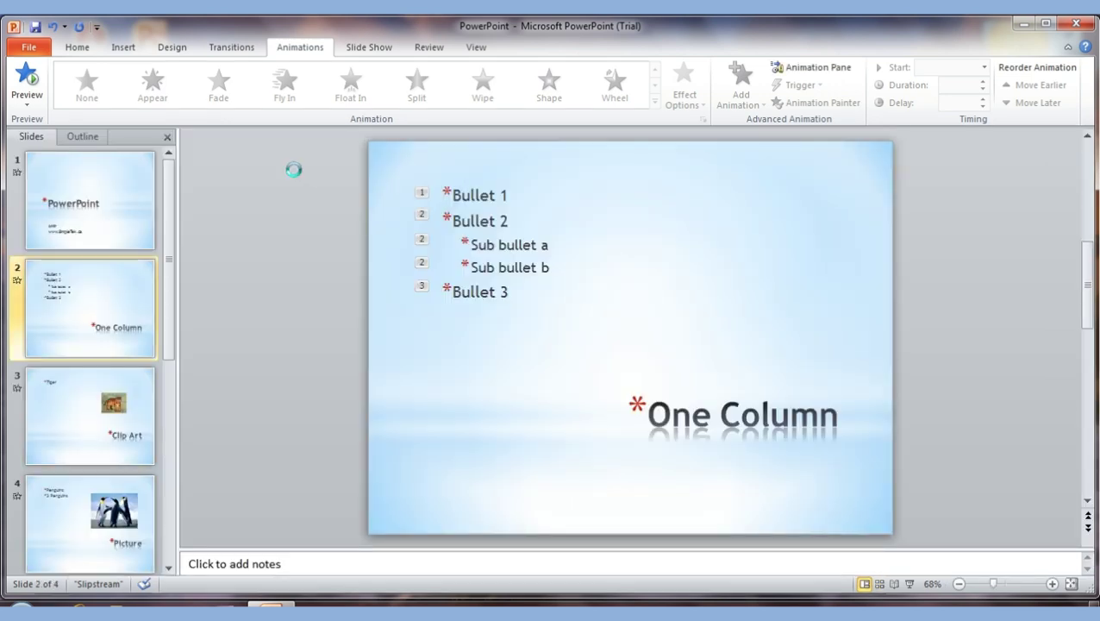
pyautogui.click(488, 228)
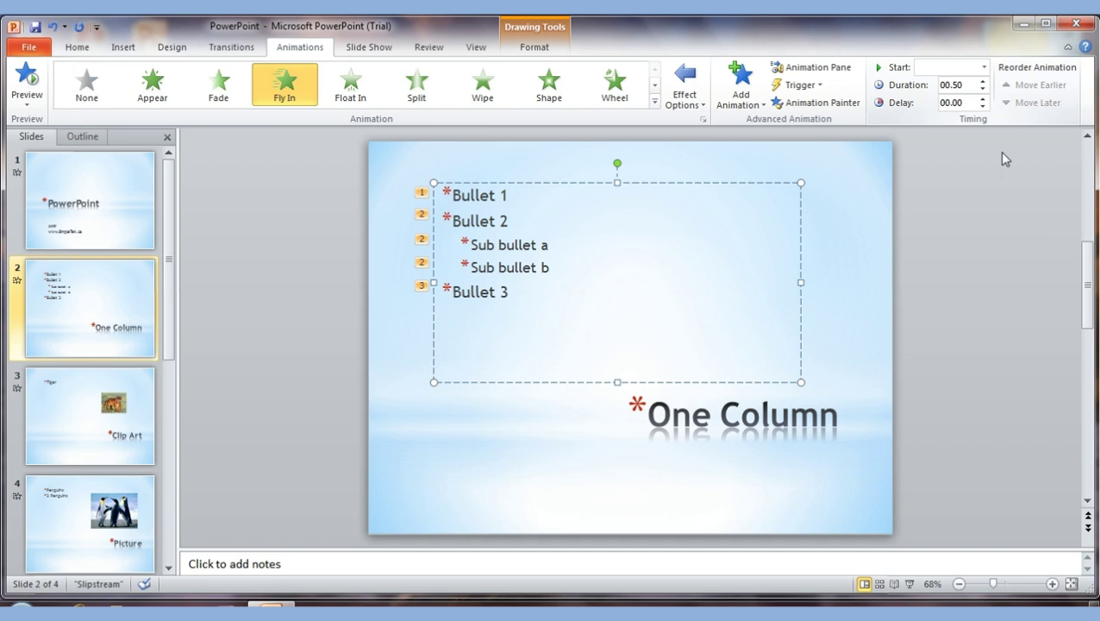
pyautogui.click(452, 195)
pyautogui.click(369, 47)
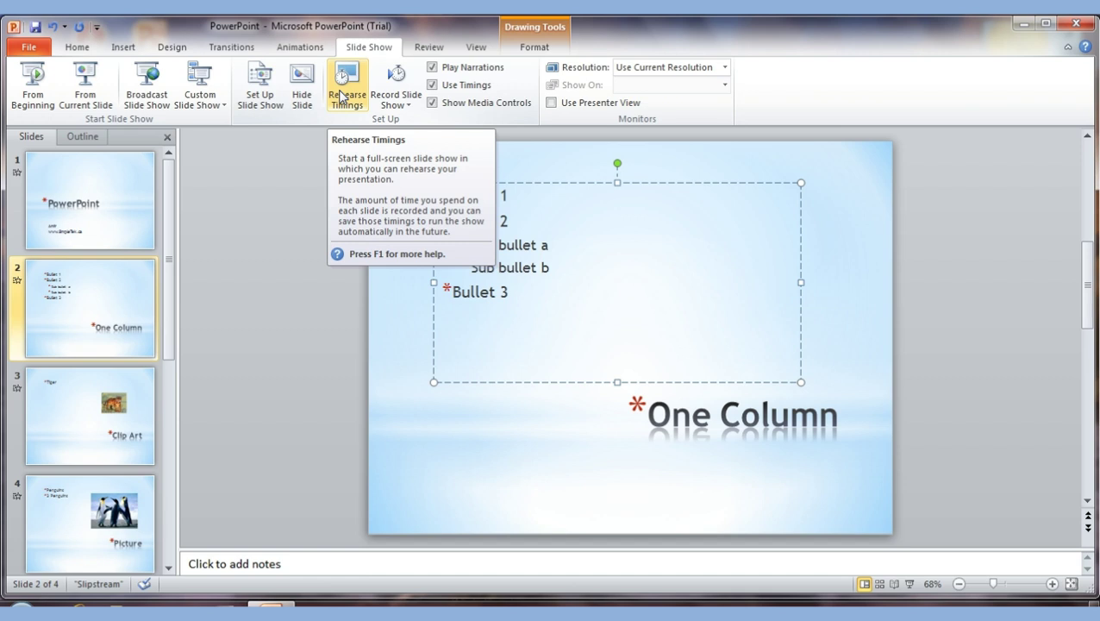
pyautogui.click(419, 451)
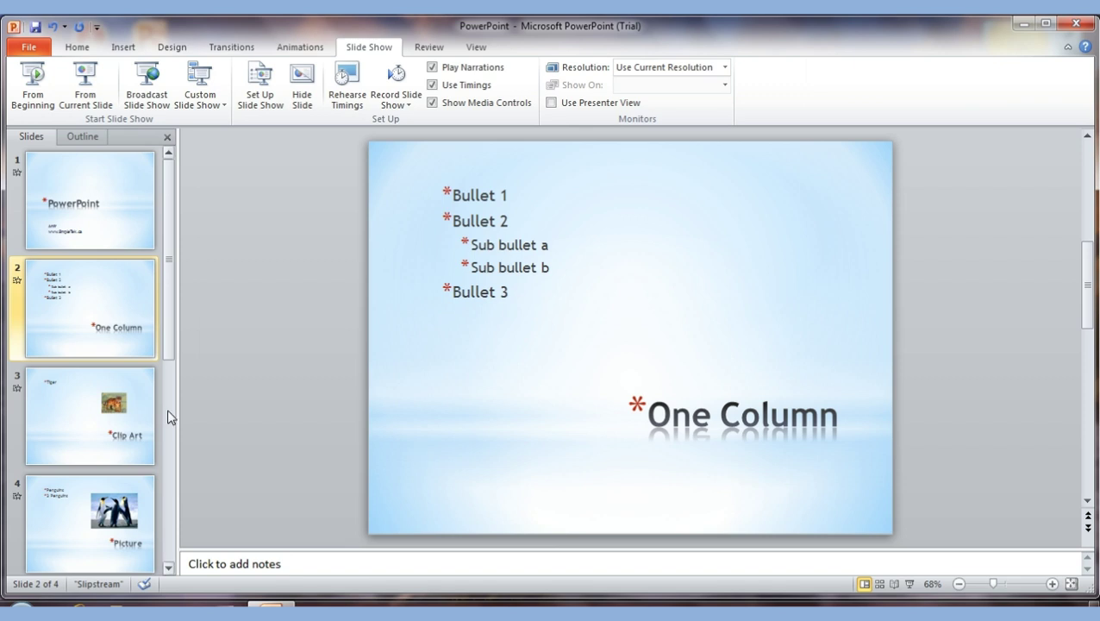
pyautogui.click(107, 422)
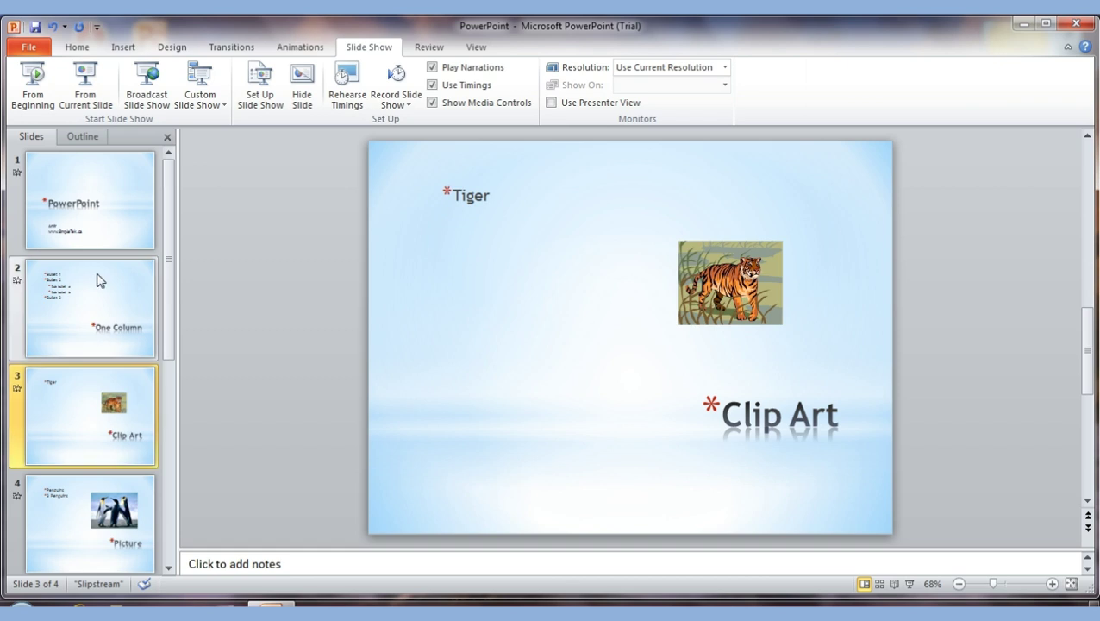
pyautogui.click(95, 241)
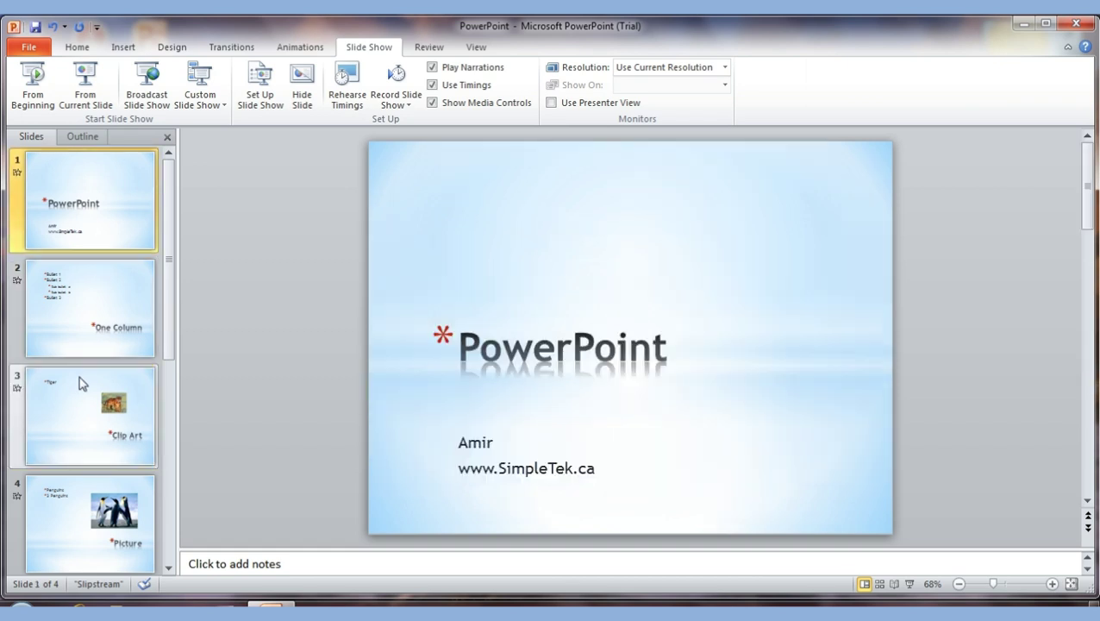
pyautogui.click(81, 316)
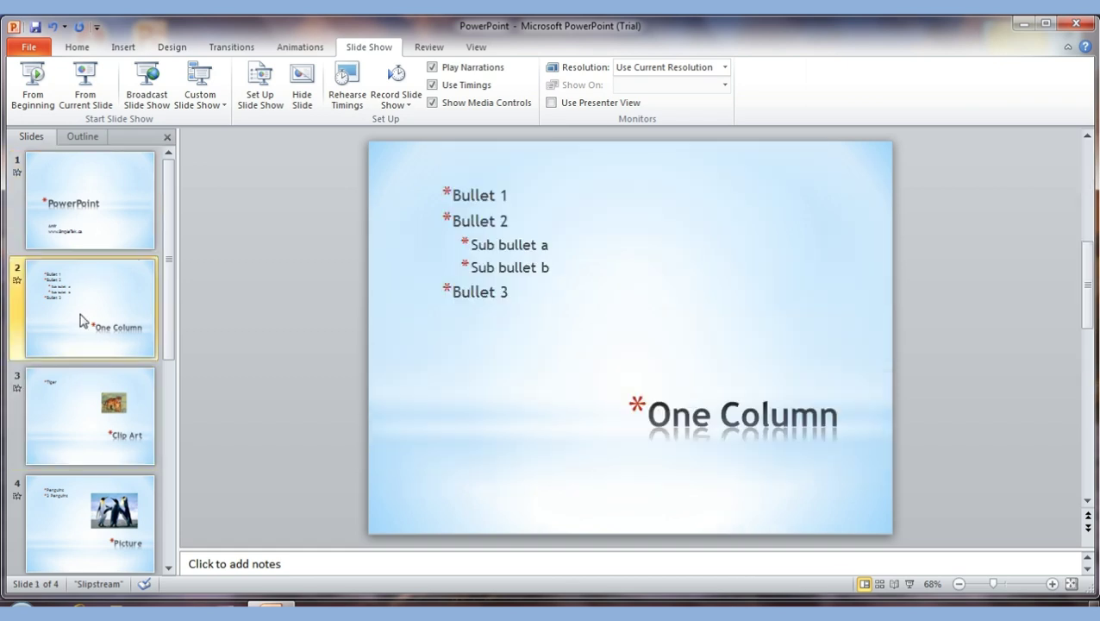
pyautogui.click(76, 552)
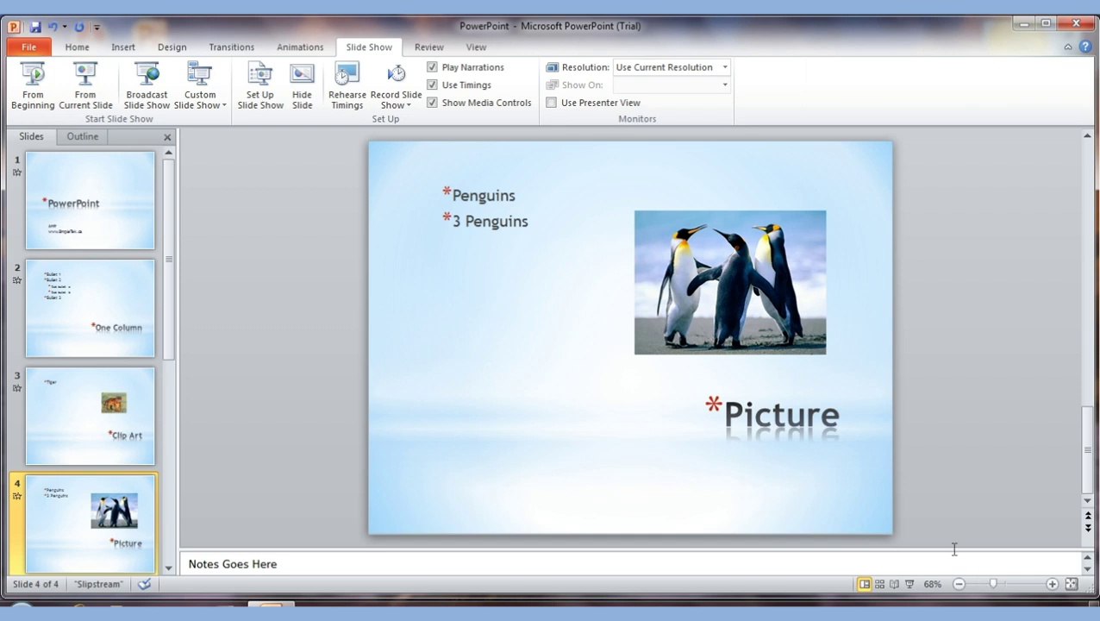
pyautogui.click(653, 564)
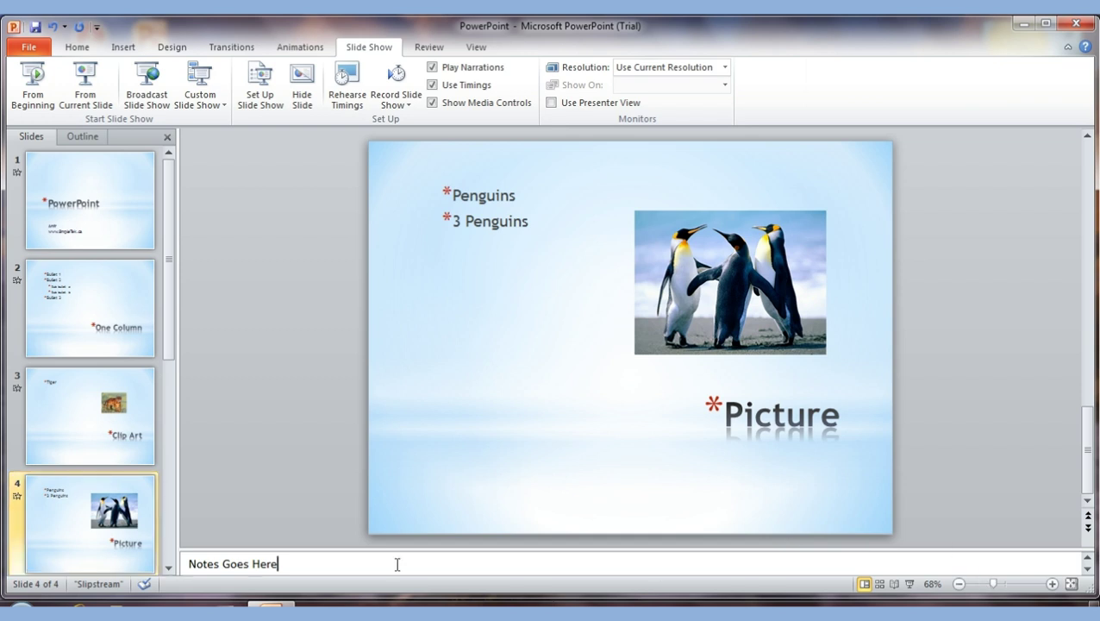
pyautogui.click(107, 232)
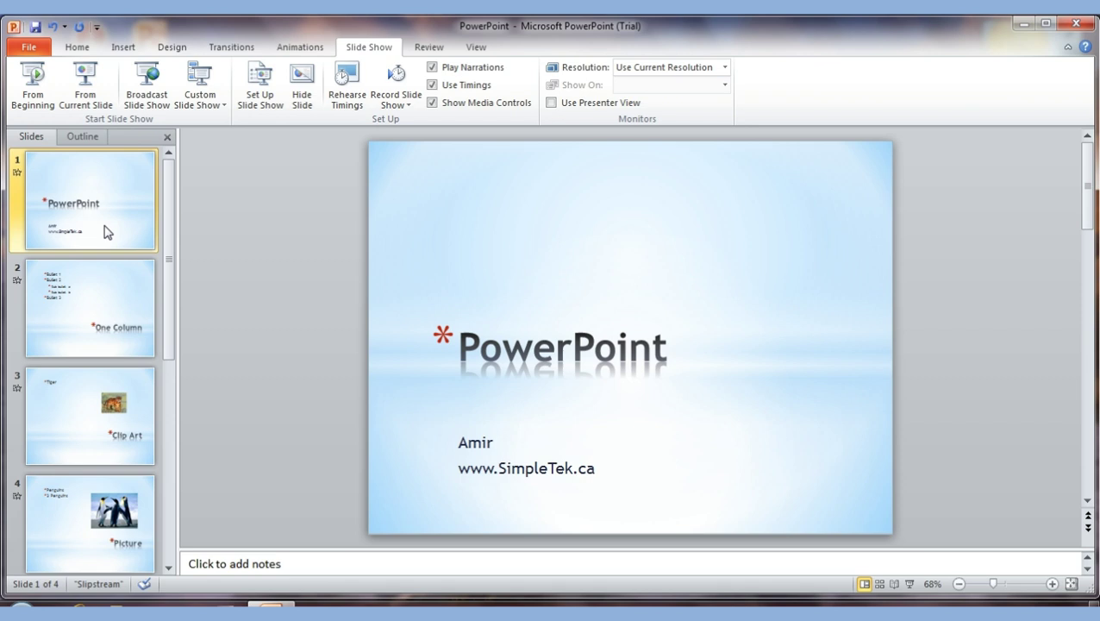
pyautogui.click(93, 312)
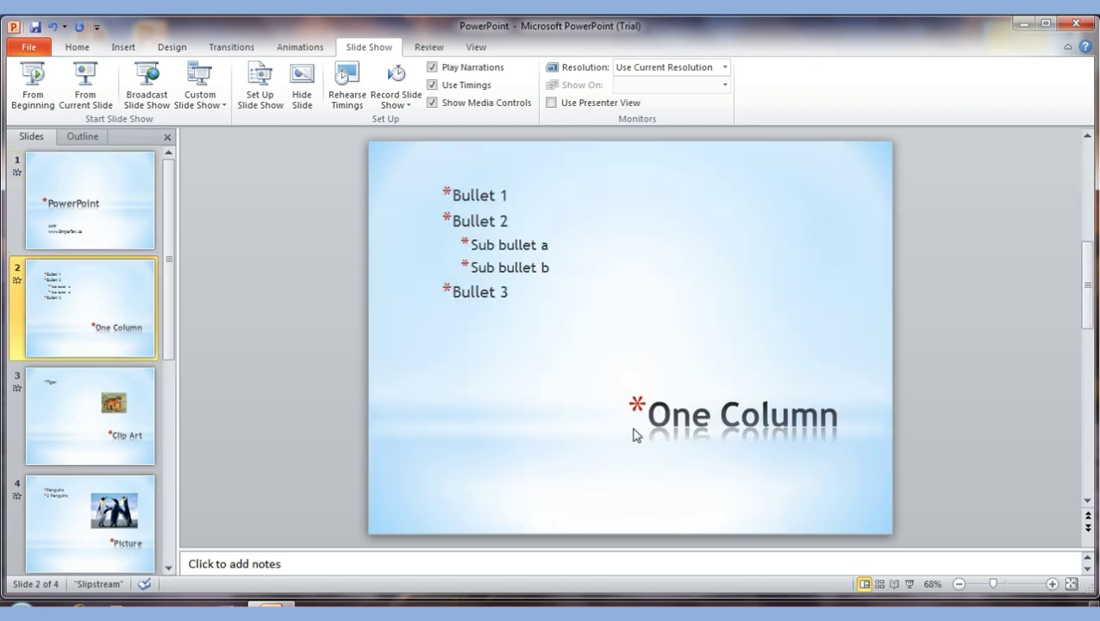
pyautogui.click(686, 416)
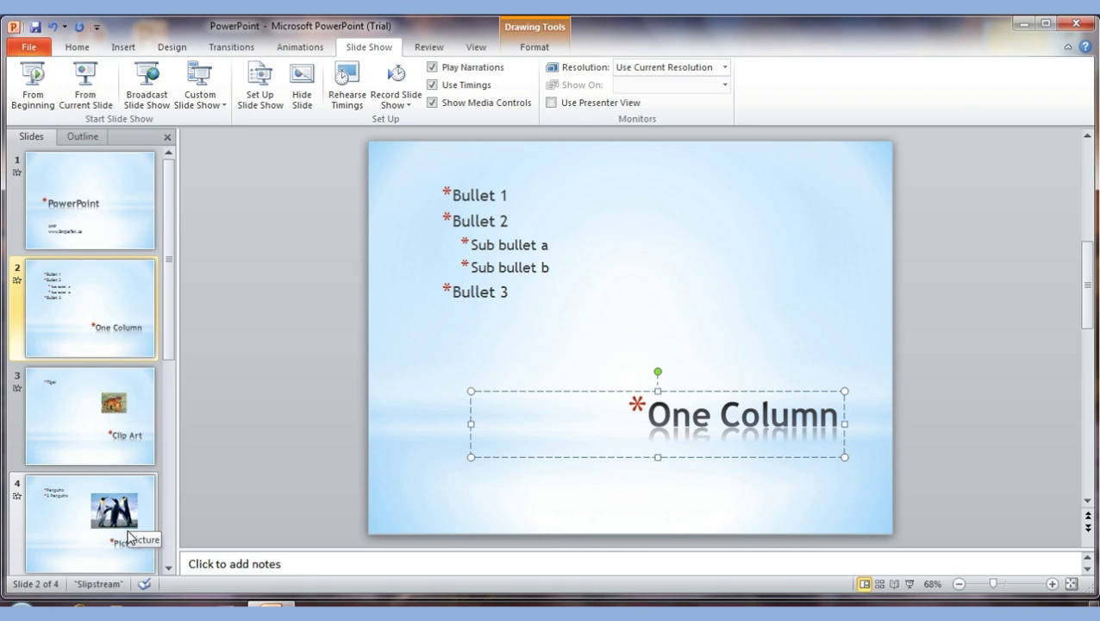
# Switch to Slide Master view to edit the Slipstream master.
pyautogui.click(477, 48)
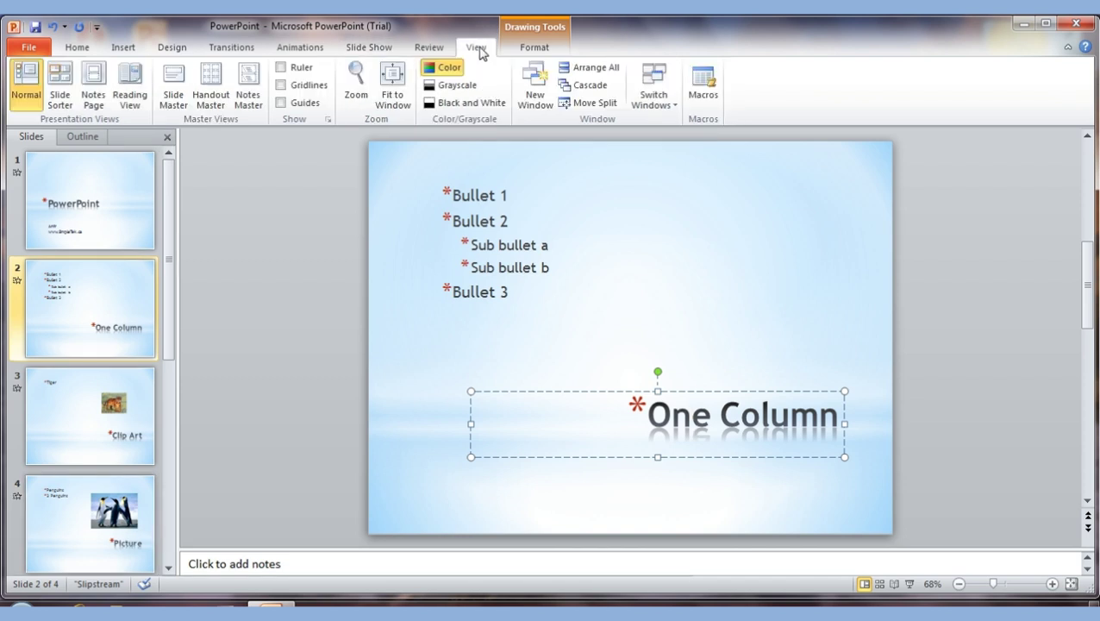
pyautogui.click(175, 84)
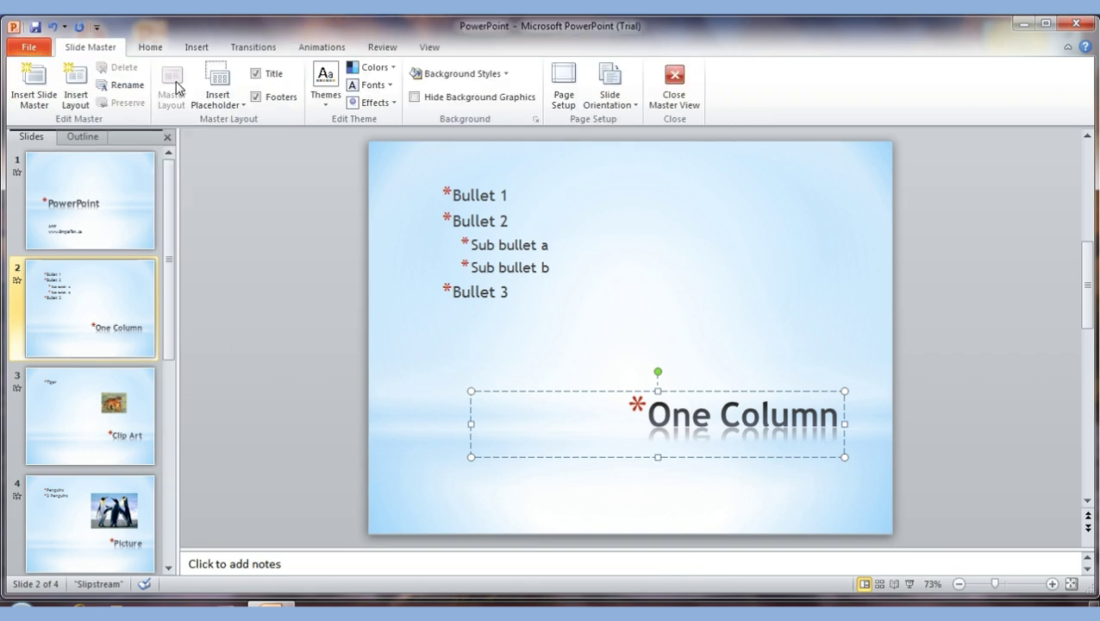